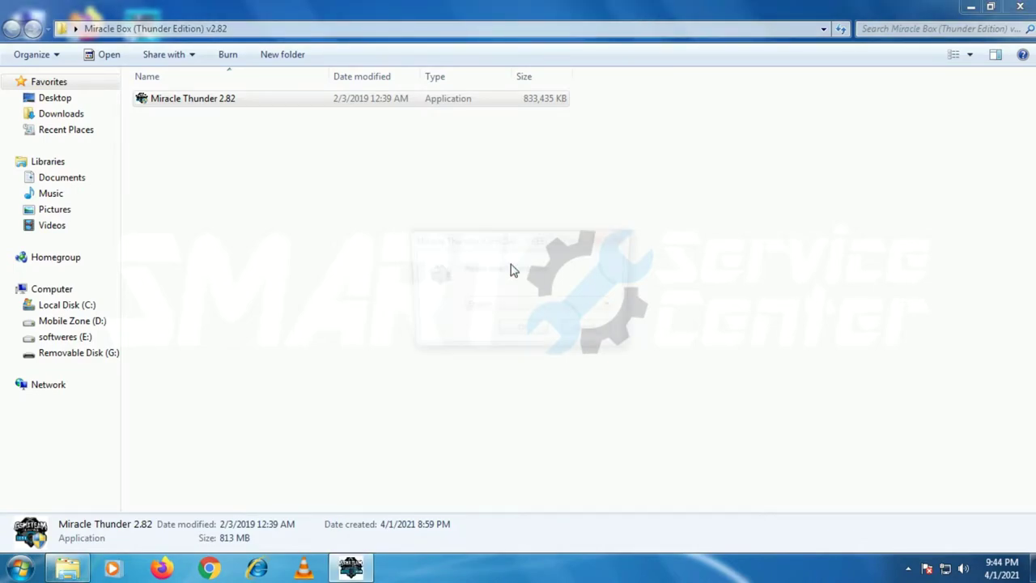
Step: Install Miracle Thunder 2.82 with the default setup options and close the product web page and installer folder
{"action": "left_click", "coordinate": [532, 333]}
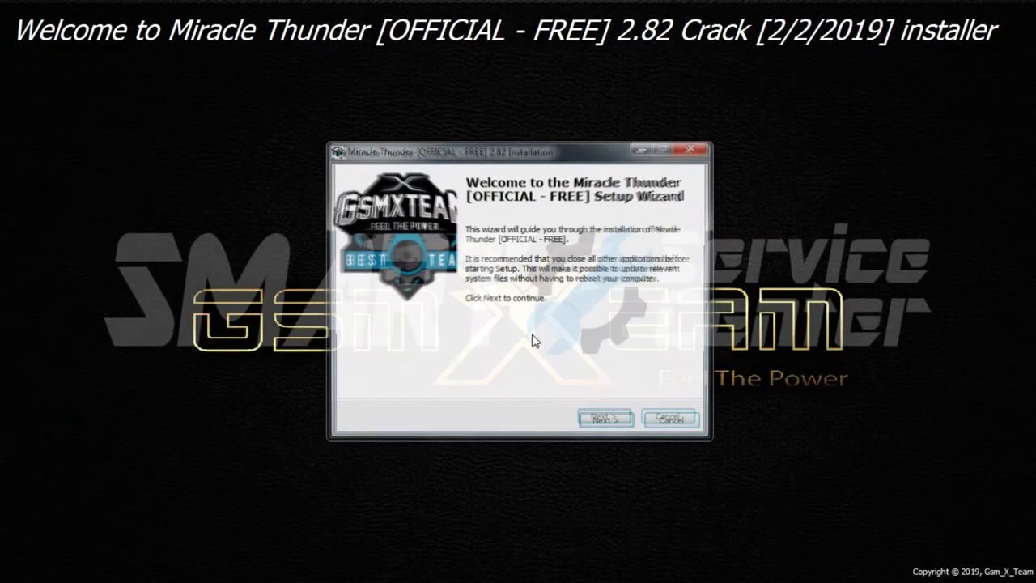
{"action": "left_click", "coordinate": [614, 423]}
{"action": "left_click", "coordinate": [614, 423]}
{"action": "left_click", "coordinate": [614, 423]}
{"action": "left_click", "coordinate": [613, 423]}
{"action": "left_click", "coordinate": [614, 422]}
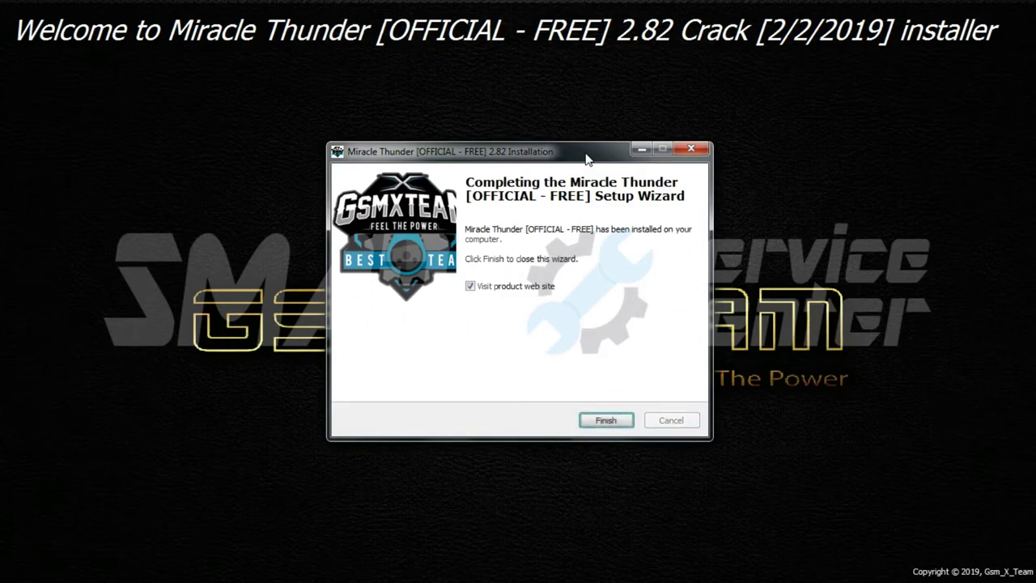
{"action": "left_click", "coordinate": [607, 421]}
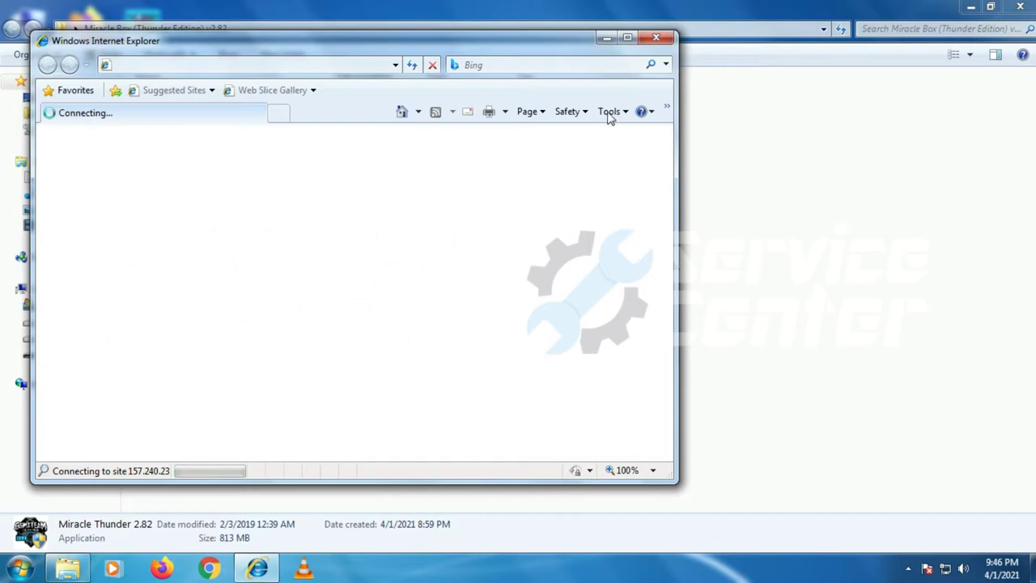
{"action": "left_click", "coordinate": [656, 37]}
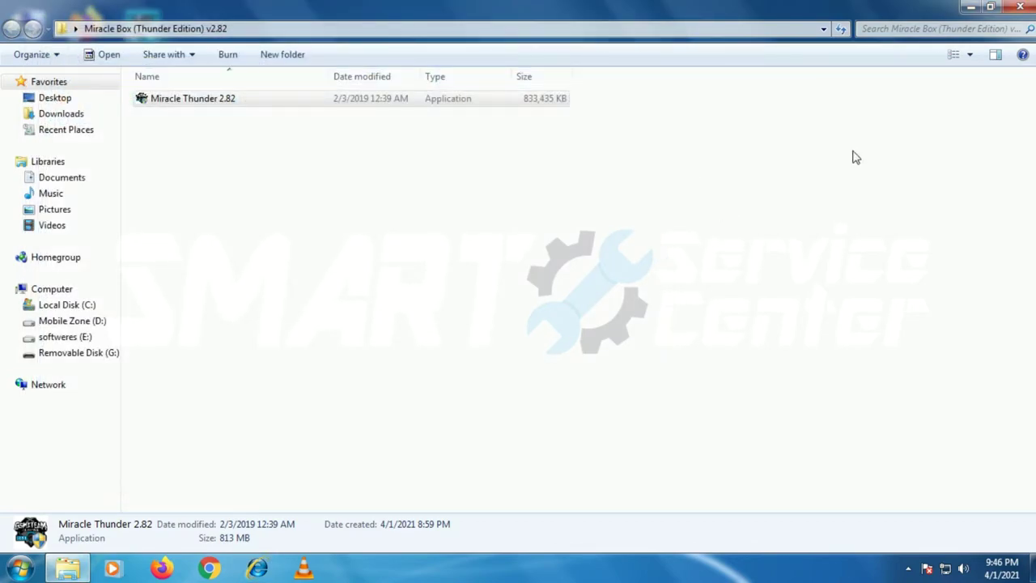
{"action": "left_click", "coordinate": [1020, 7]}
Step: Refresh the desktop and run the XTM_Miracle Thunder 2.82 shortcut as administrator
{"action": "right_click", "coordinate": [595, 148]}
{"action": "left_click", "coordinate": [625, 187]}
{"action": "right_click", "coordinate": [627, 164]}
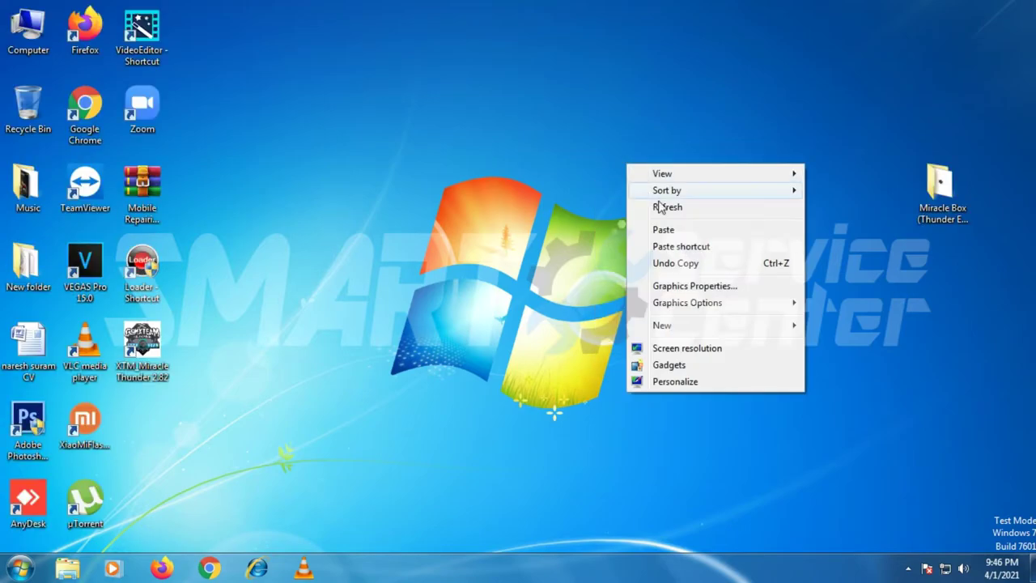
{"action": "left_click", "coordinate": [661, 207]}
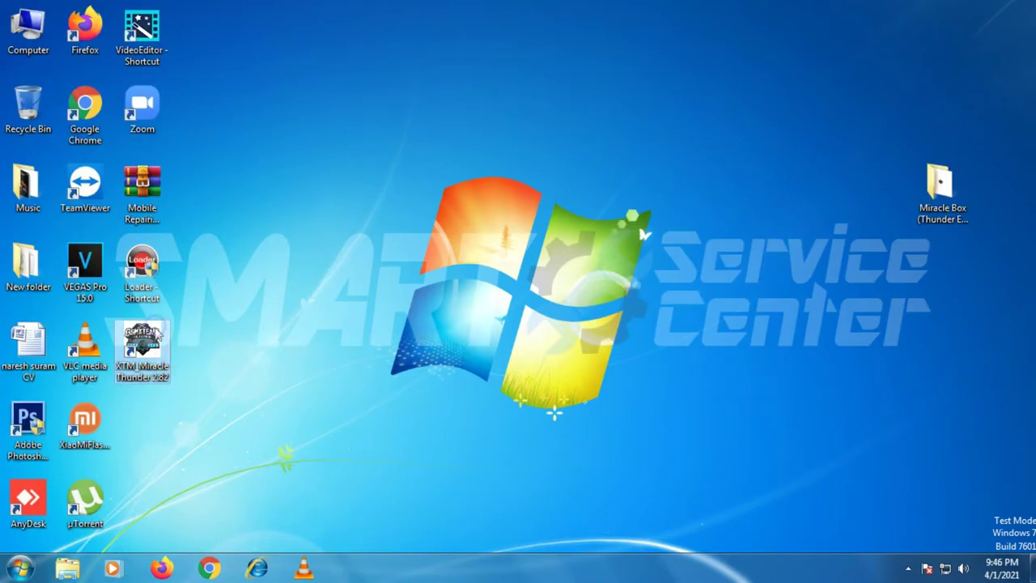
{"action": "right_click", "coordinate": [158, 335]}
{"action": "left_click", "coordinate": [224, 327]}
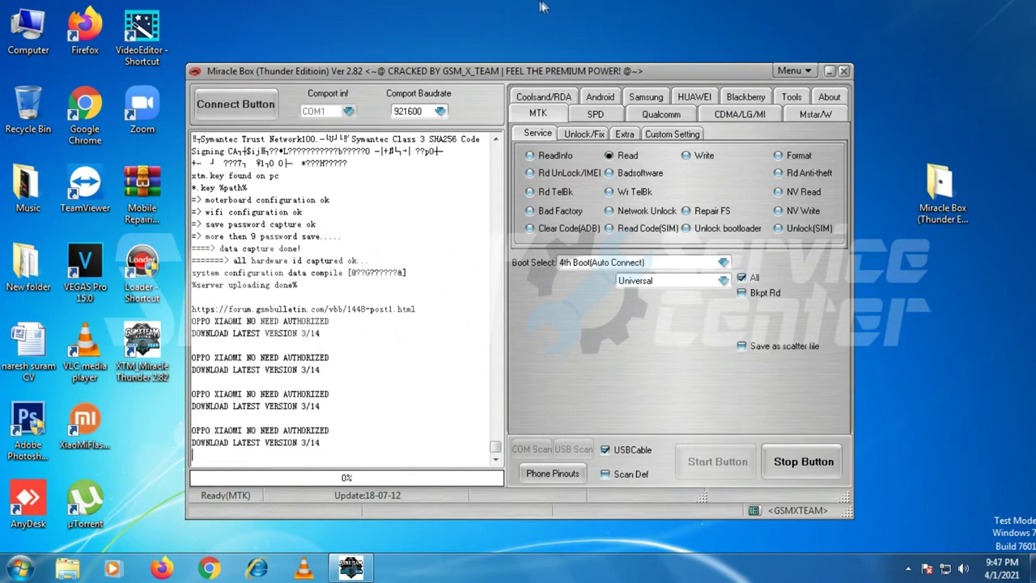
{"action": "mouse_move", "coordinate": [544, 4]}
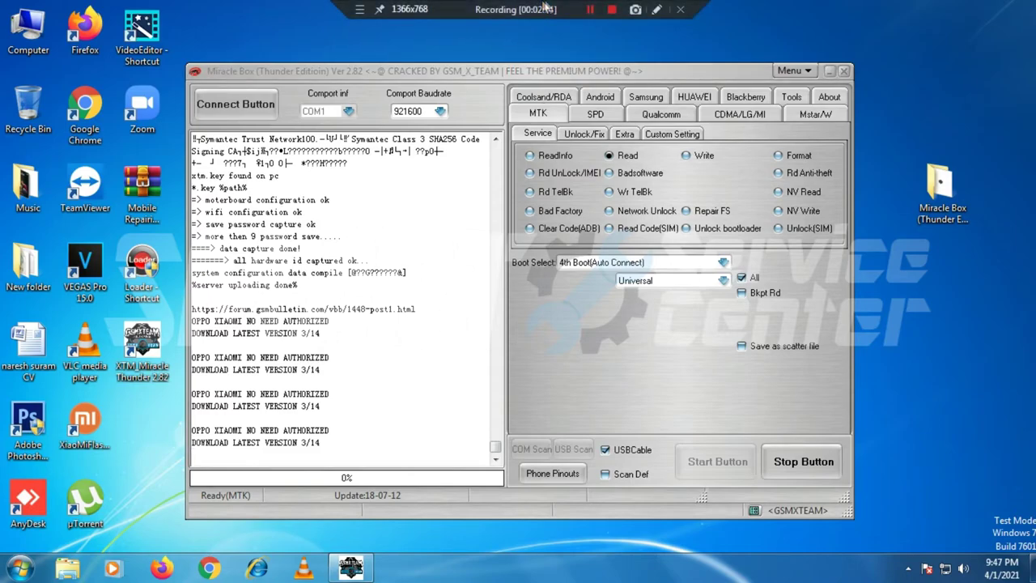
{"action": "left_click", "coordinate": [657, 9]}
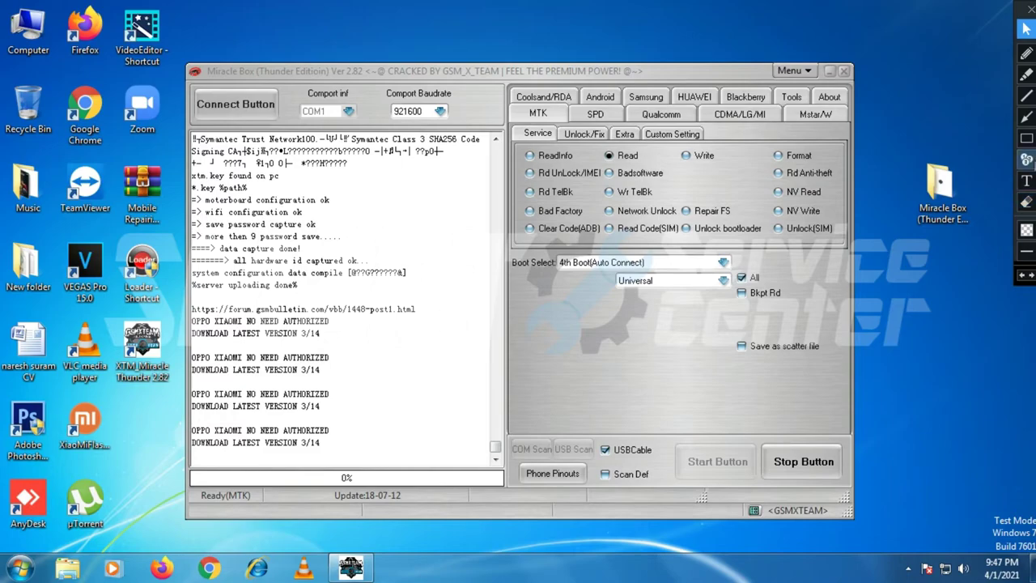
{"action": "left_click", "coordinate": [1027, 138]}
{"action": "mouse_move", "coordinate": [666, 427]}
{"action": "left_mouse_down"}
{"action": "mouse_move", "coordinate": [669, 472]}
{"action": "mouse_move", "coordinate": [770, 490]}
{"action": "left_mouse_up"}
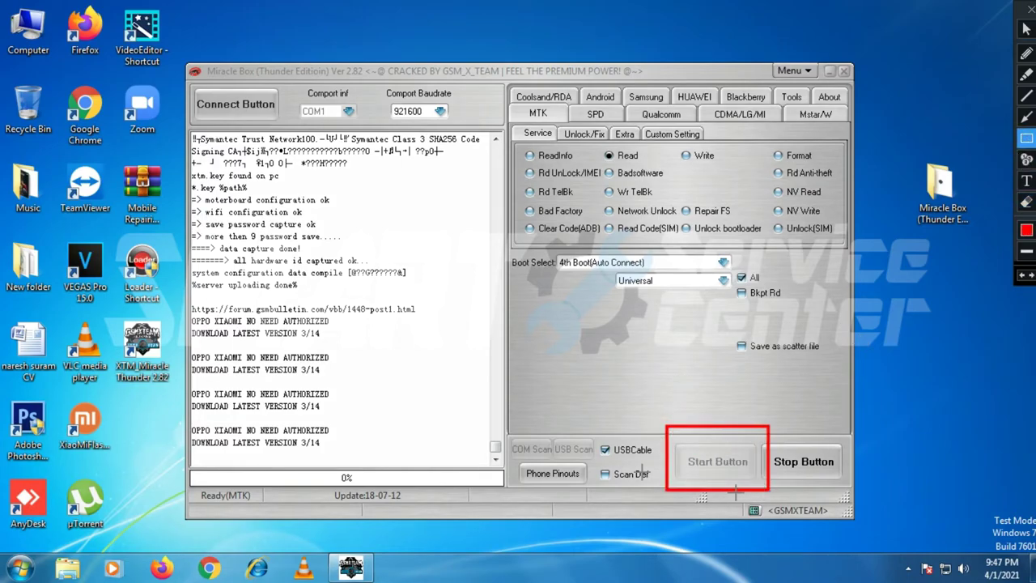
{"action": "left_click", "coordinate": [1025, 276]}
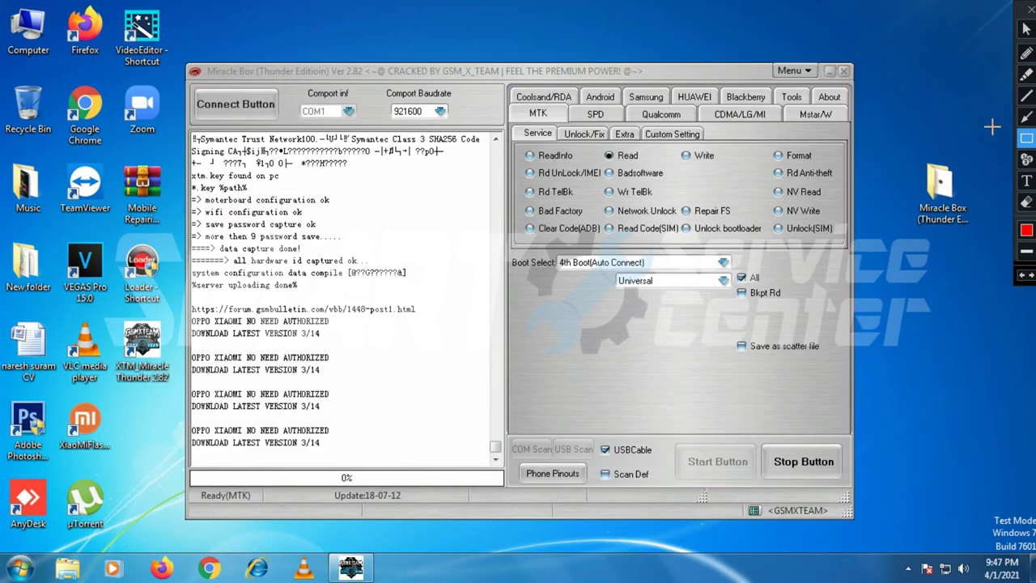
{"action": "left_click", "coordinate": [1027, 29]}
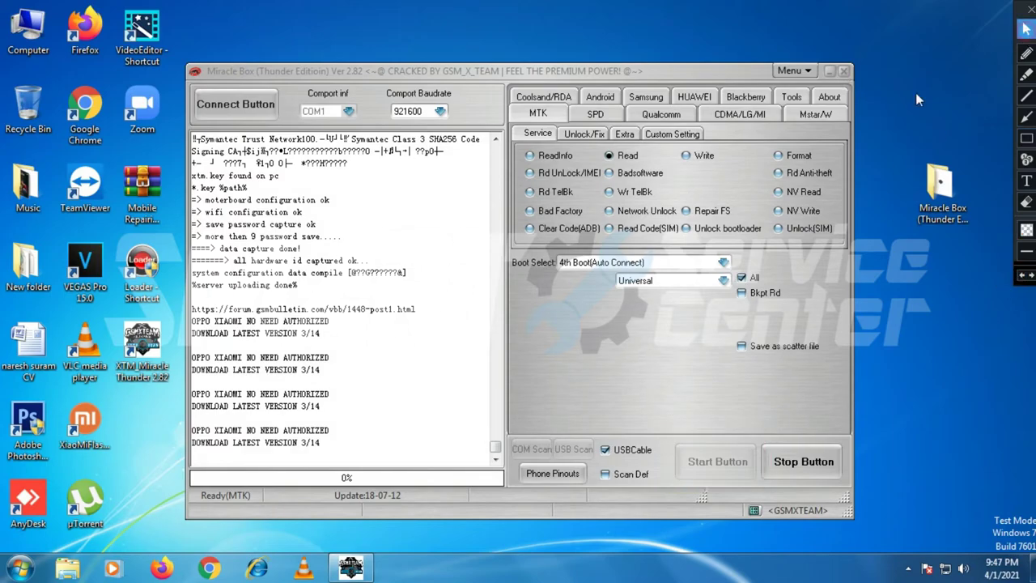
Step: Close Miracle Box and set the Windows system date to April 1, 2000
{"action": "left_click", "coordinate": [844, 72]}
{"action": "left_click", "coordinate": [509, 331]}
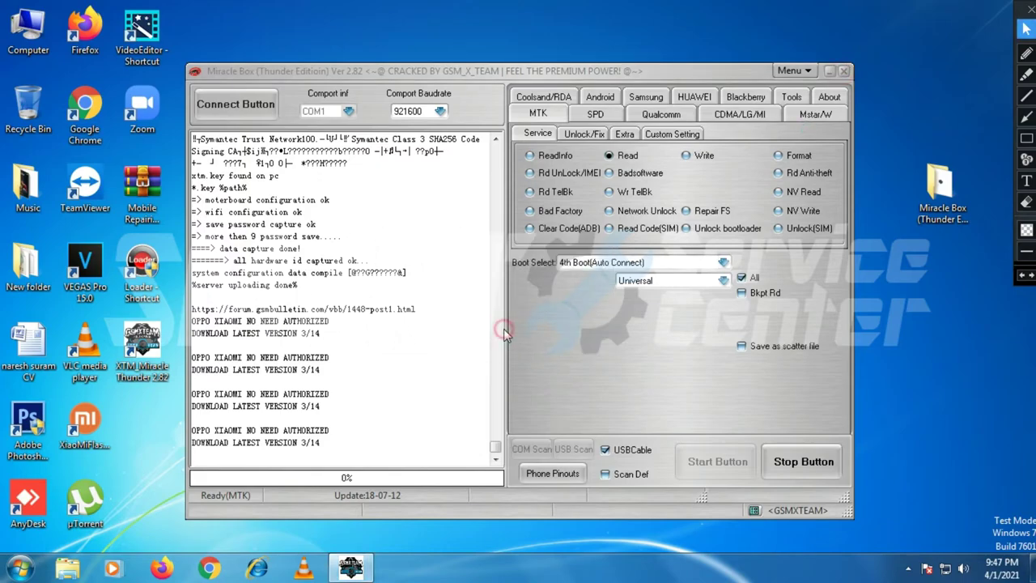
{"action": "left_click", "coordinate": [1001, 569]}
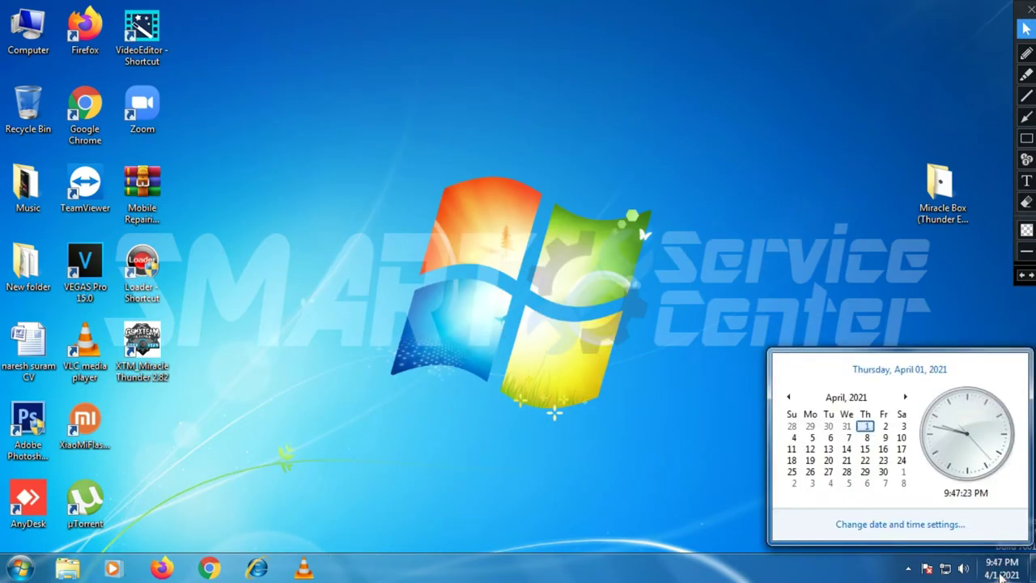
{"action": "left_click", "coordinate": [873, 528]}
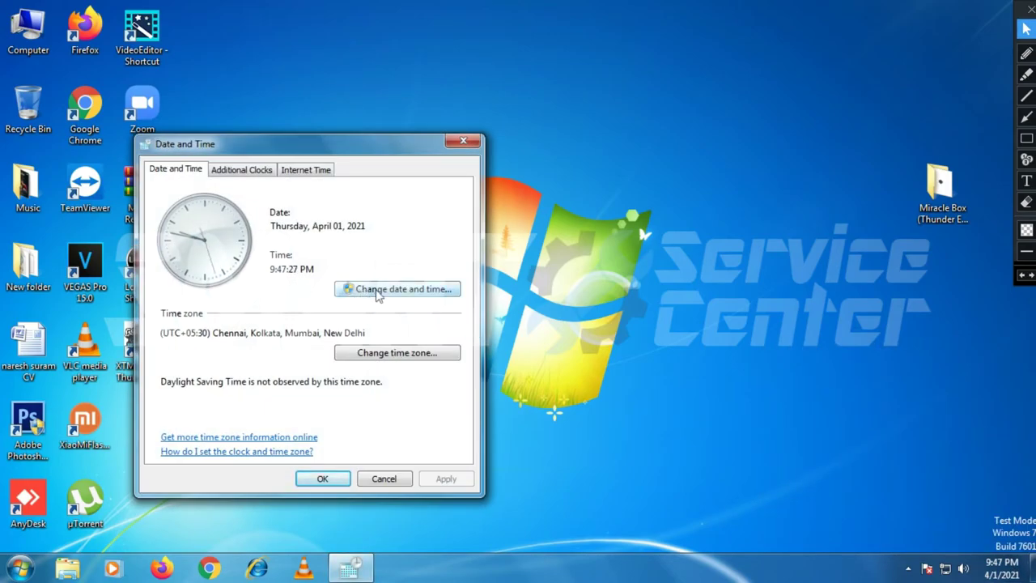
{"action": "left_click", "coordinate": [378, 294]}
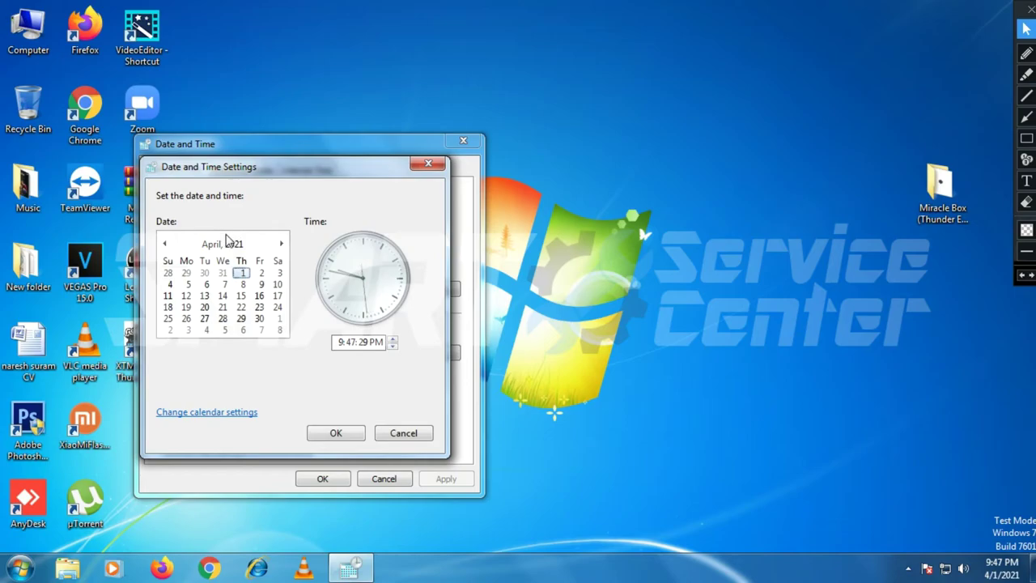
{"action": "left_click", "coordinate": [223, 243]}
{"action": "left_click", "coordinate": [224, 245]}
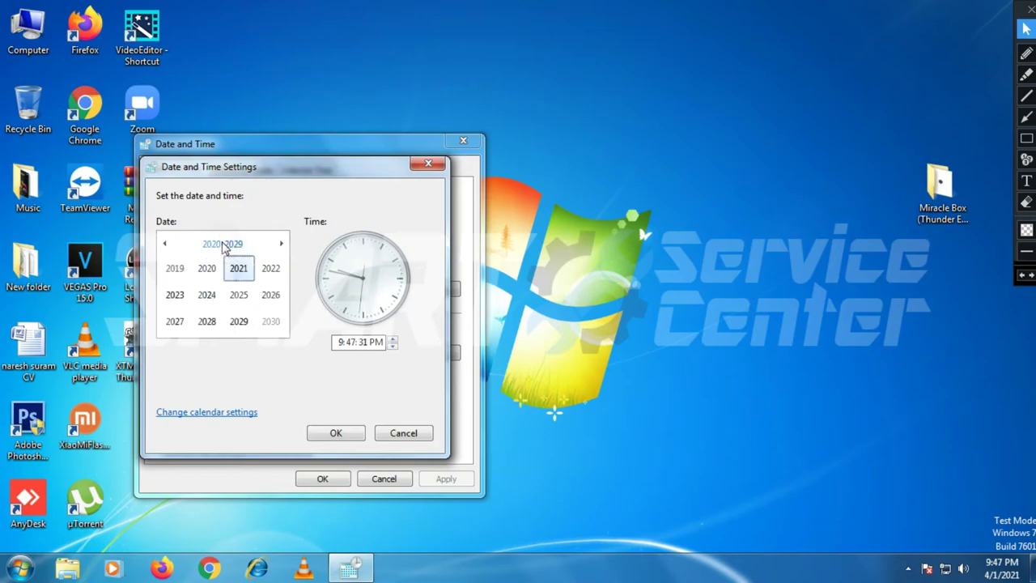
{"action": "left_click", "coordinate": [224, 244]}
{"action": "left_click", "coordinate": [217, 271]}
{"action": "left_click", "coordinate": [217, 270]}
{"action": "left_click", "coordinate": [344, 432]}
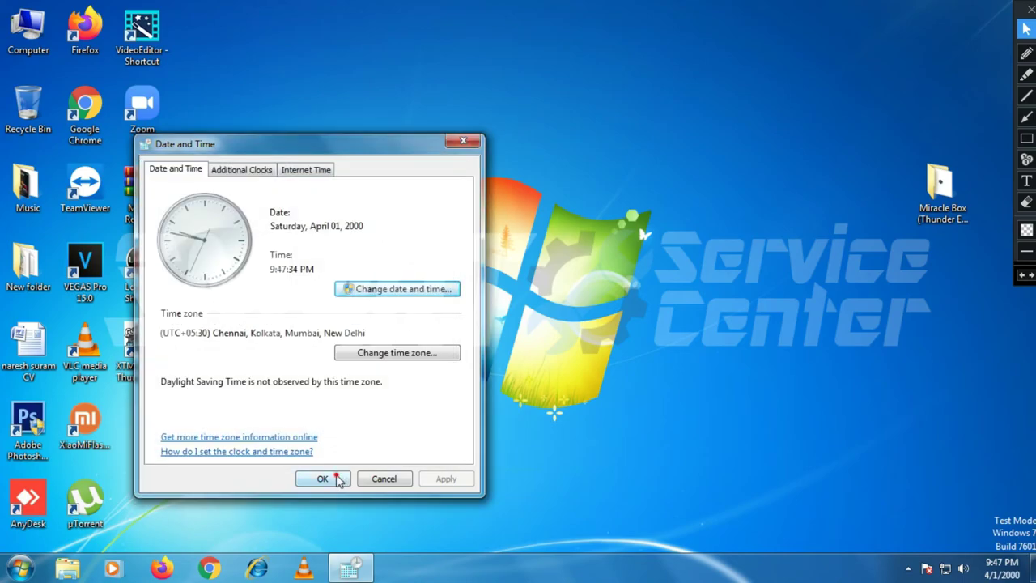
{"action": "left_click", "coordinate": [335, 479]}
Step: Refresh the desktop and relaunch XTM_Miracle Thunder 2.82 as administrator with the changed system date
{"action": "right_click", "coordinate": [285, 292]}
{"action": "left_click", "coordinate": [340, 340]}
{"action": "right_click", "coordinate": [134, 348]}
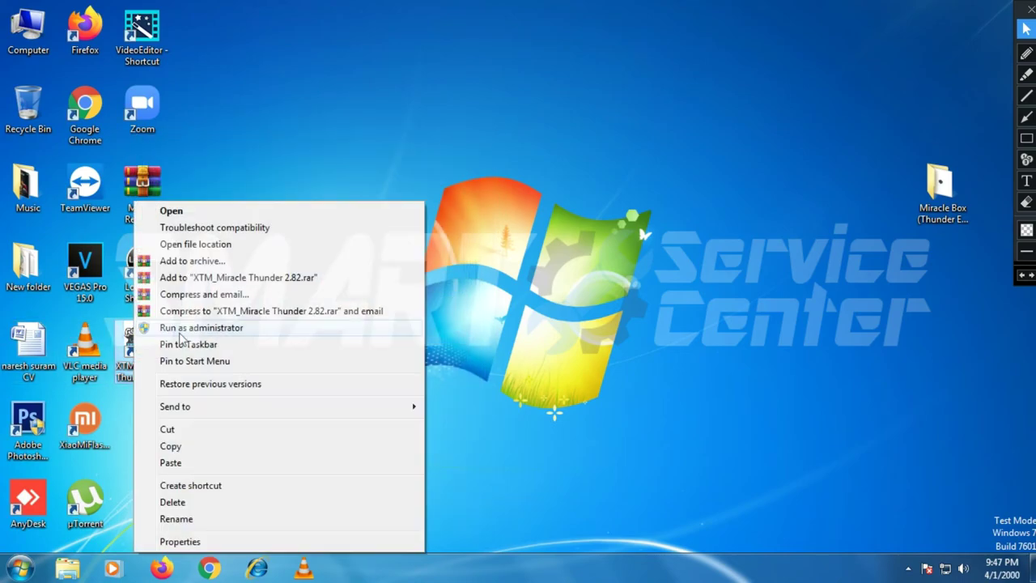
{"action": "left_click", "coordinate": [194, 328]}
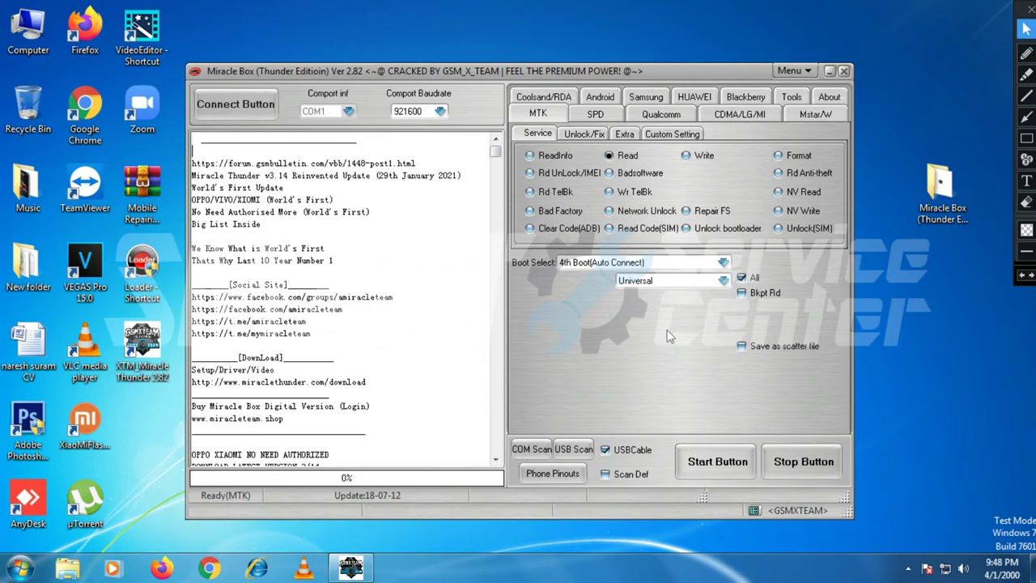
{"action": "left_click", "coordinate": [1026, 140]}
{"action": "mouse_move", "coordinate": [666, 440]}
{"action": "left_mouse_down"}
{"action": "mouse_move", "coordinate": [728, 495]}
{"action": "mouse_move", "coordinate": [757, 493]}
{"action": "left_mouse_up"}
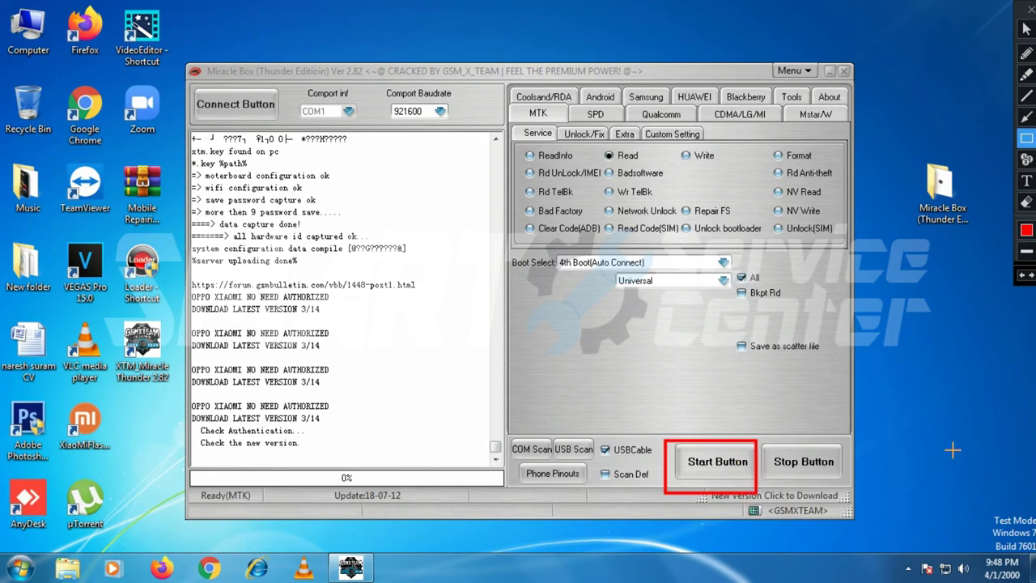
{"action": "left_click", "coordinate": [1026, 275]}
{"action": "left_click", "coordinate": [1027, 29]}
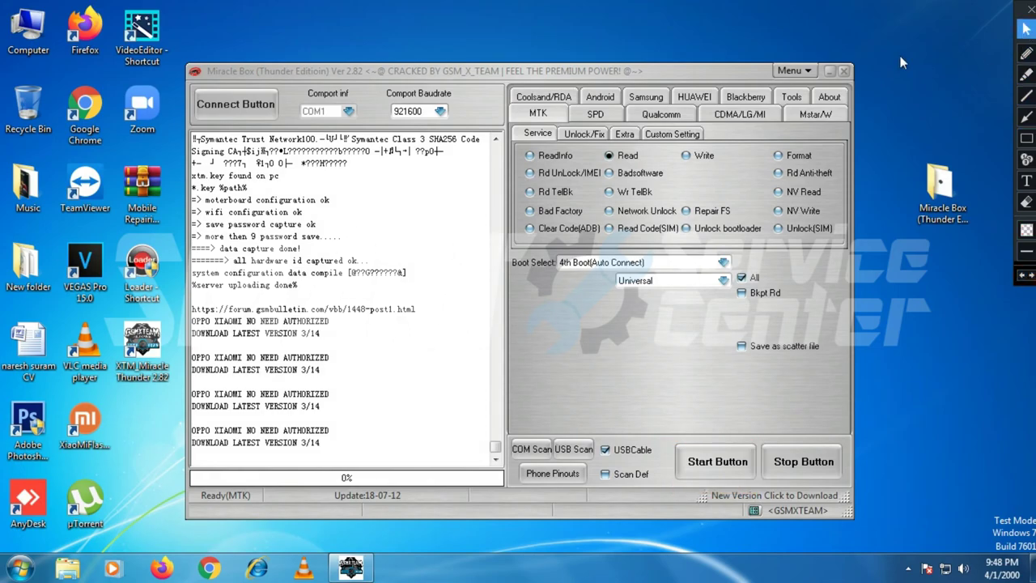
Step: Examine the MTK, SPD and Qualcomm chipset functions, return to MTK, and try the Connect function
{"action": "left_click", "coordinate": [538, 114]}
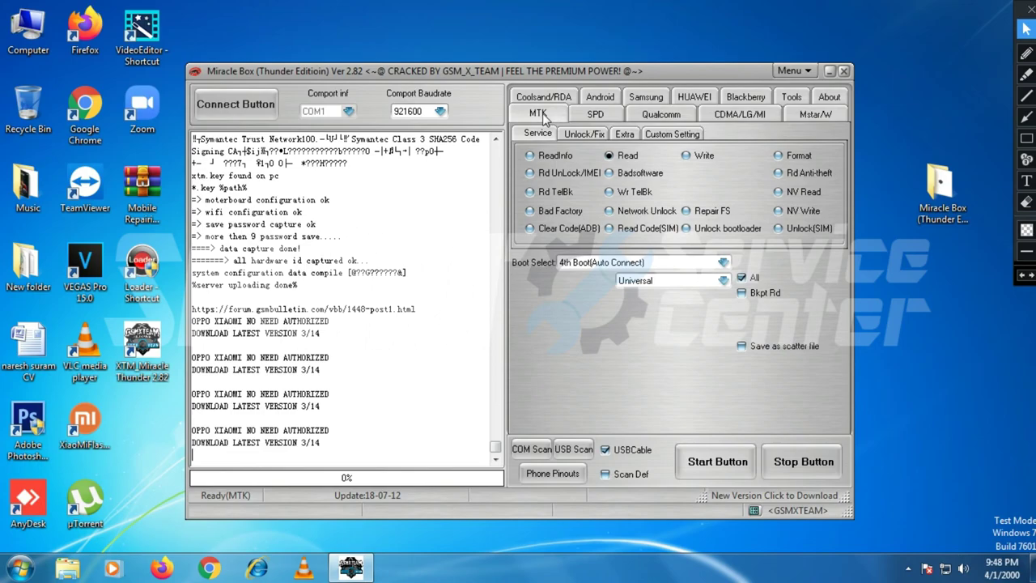
{"action": "left_click", "coordinate": [596, 118]}
{"action": "left_click", "coordinate": [663, 116]}
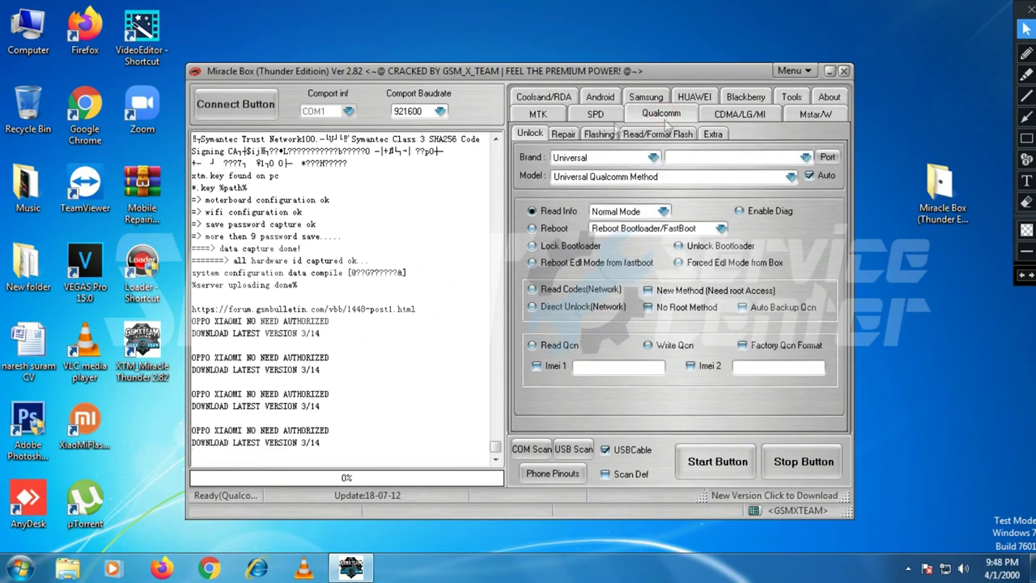
{"action": "left_click", "coordinate": [541, 117]}
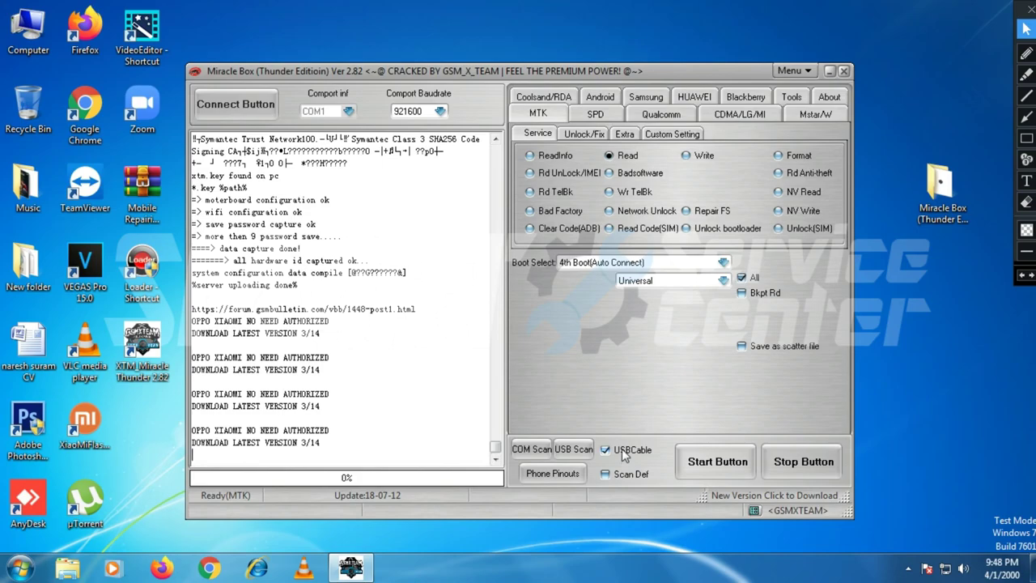
{"action": "left_click", "coordinate": [234, 107]}
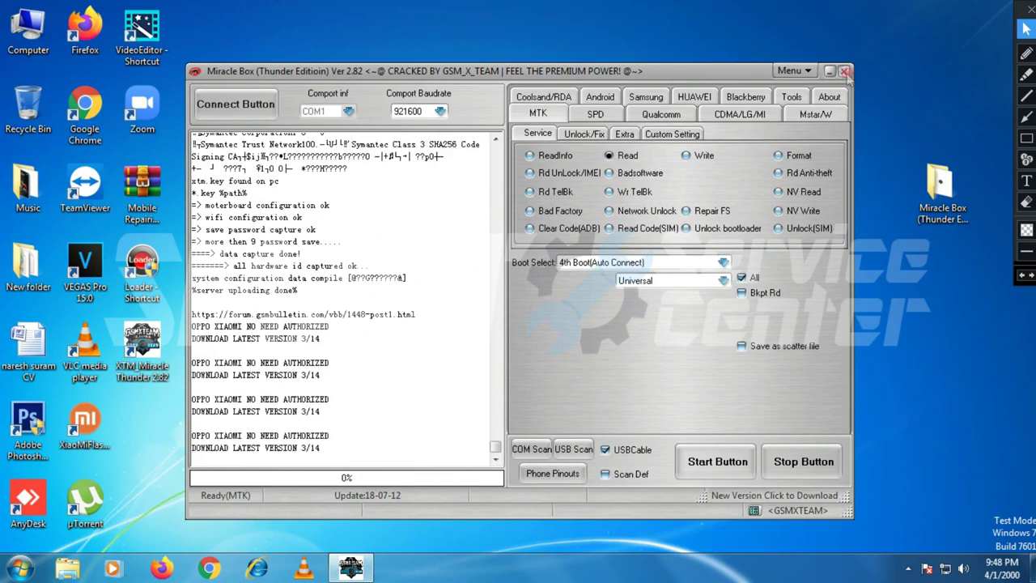
Step: Close the Miracle Box program
{"action": "left_click", "coordinate": [844, 71]}
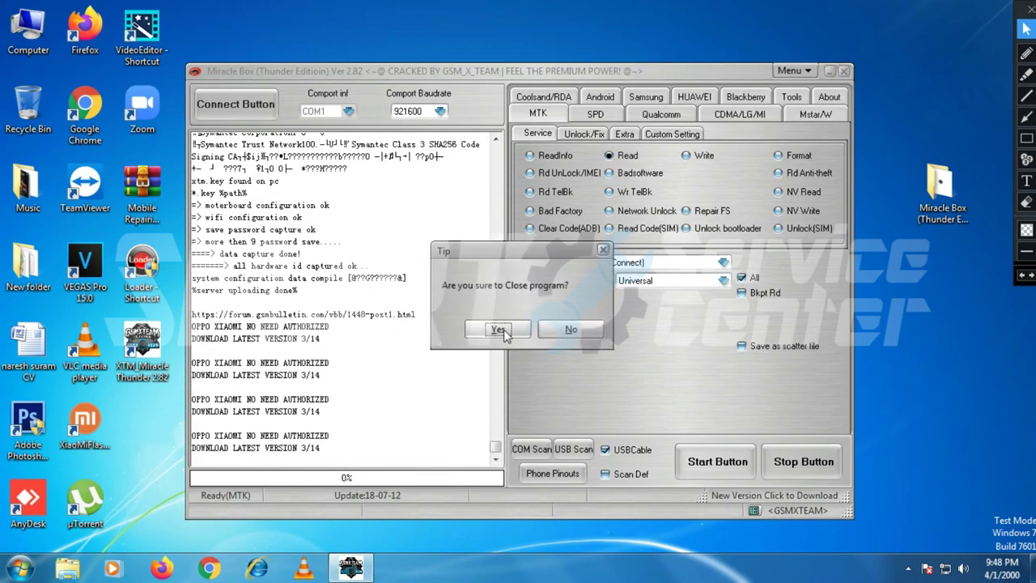